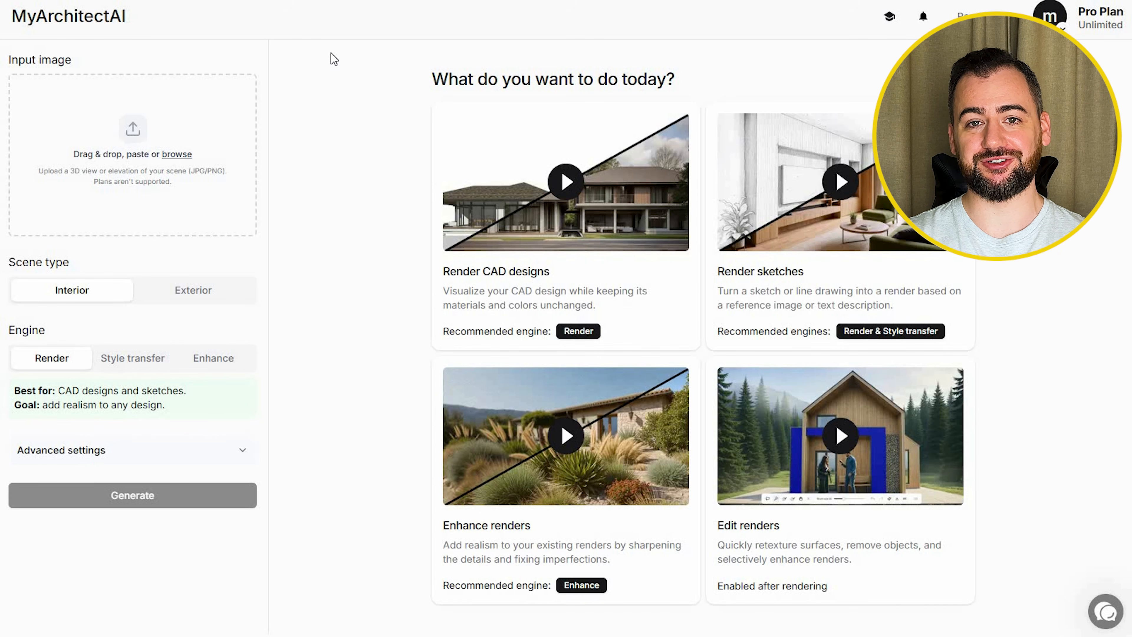
Step: Paste the copied front view of the house as the input image and set the scene type to Exterior
{"action": "key", "text": "ctrl+v"}
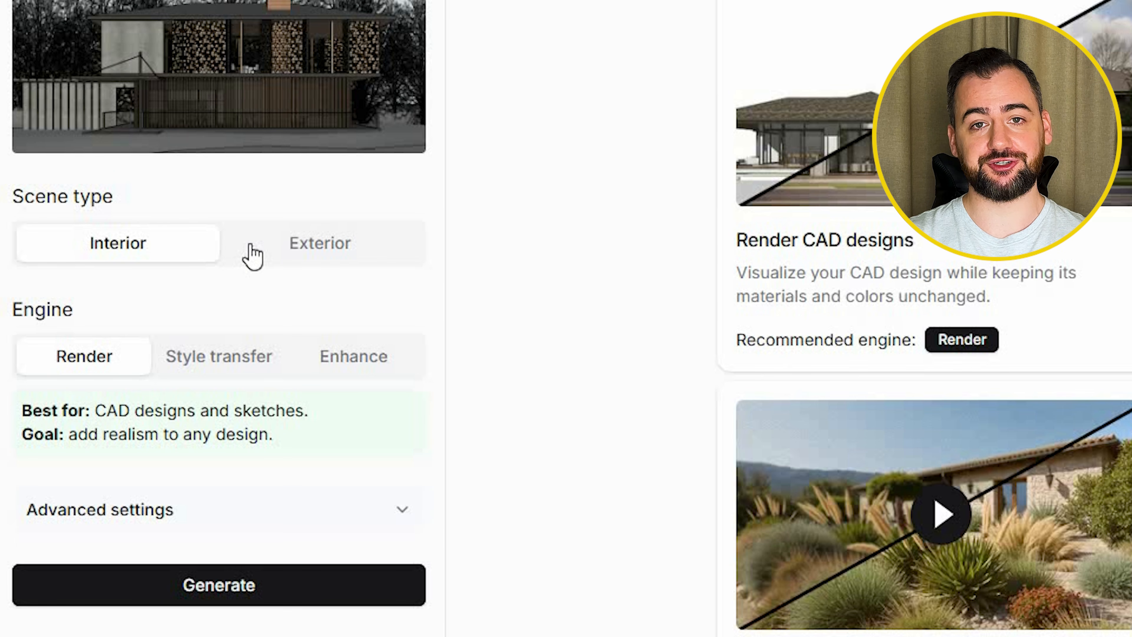
{"action": "left_click", "coordinate": [283, 246]}
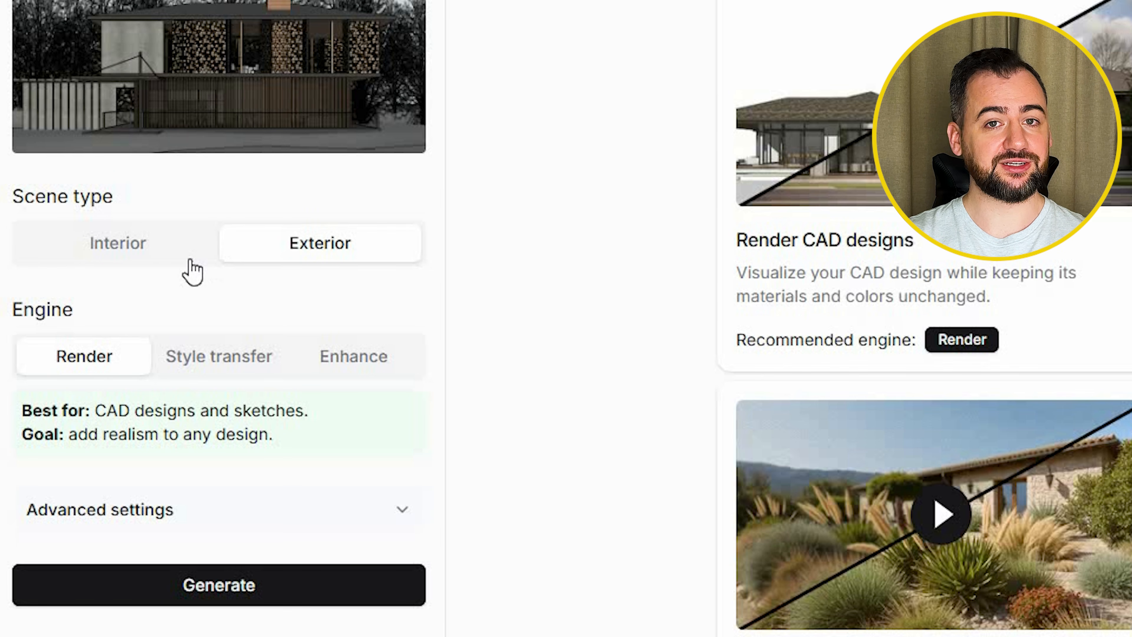
{"action": "left_click", "coordinate": [227, 364]}
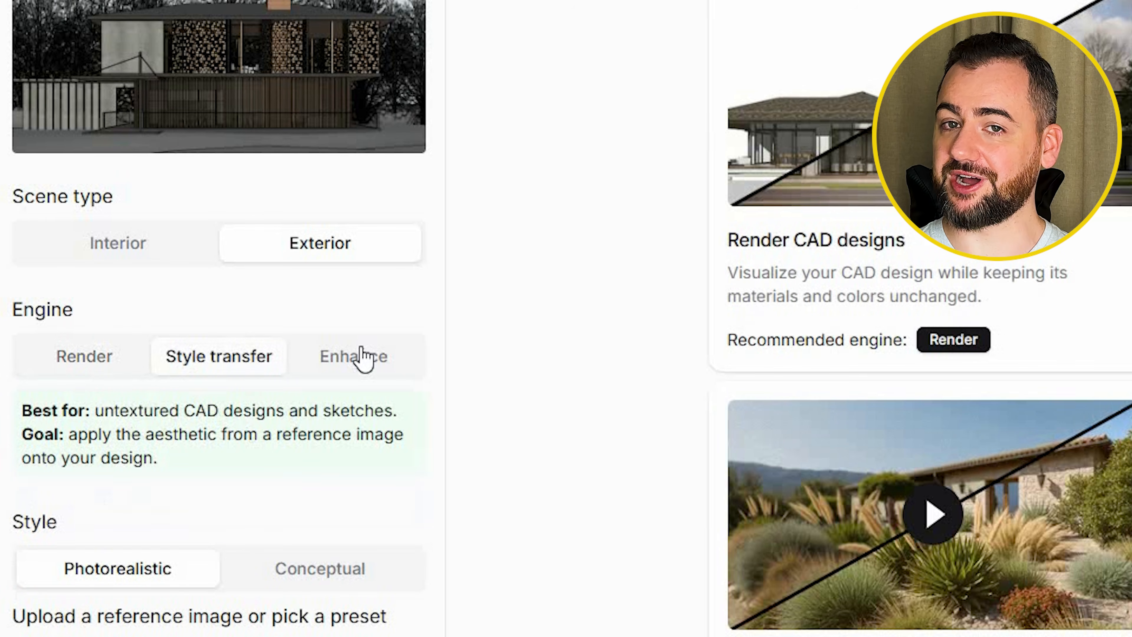
{"action": "left_click", "coordinate": [363, 357]}
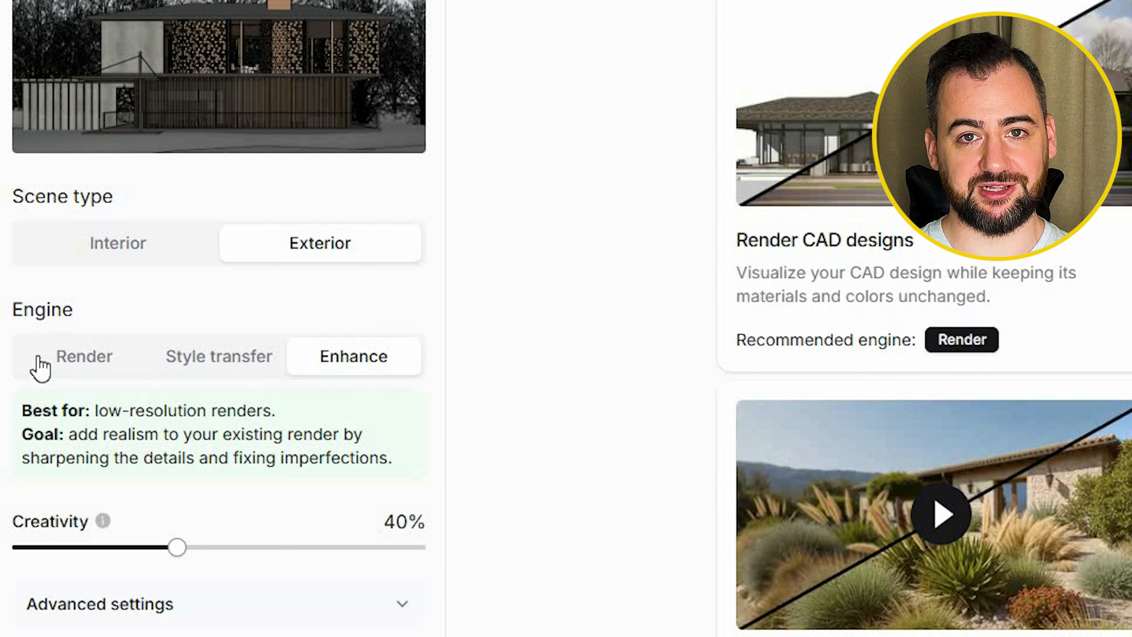
{"action": "left_click", "coordinate": [59, 364]}
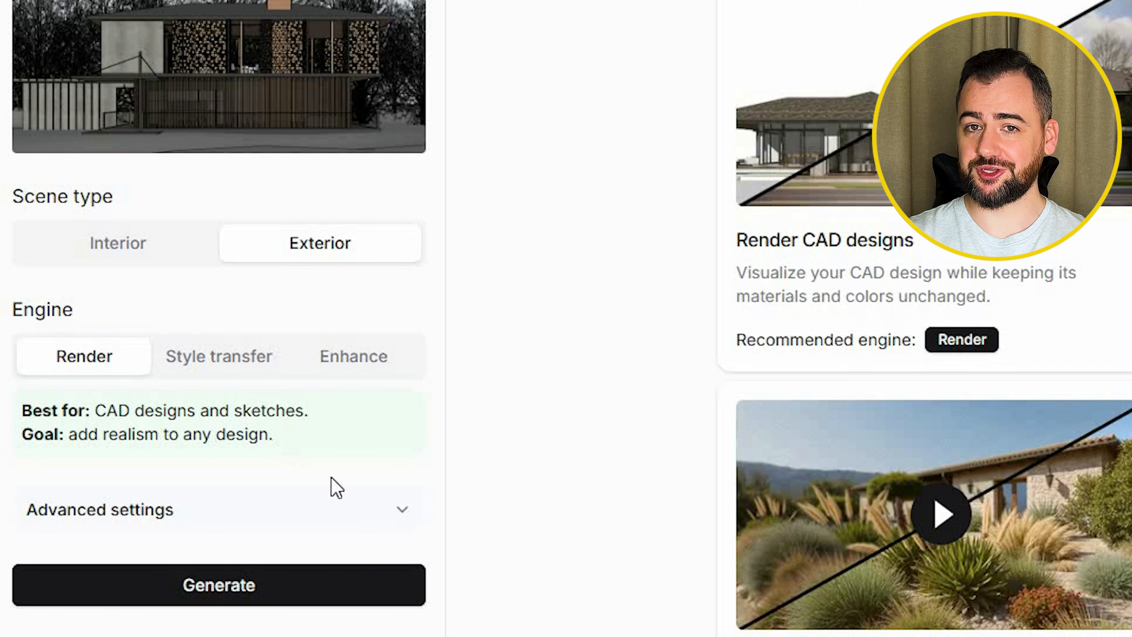
Step: Generate a render of the house described as "Create realistic image in winter setting with realistic snow on the ground" and compare it with the input
{"action": "left_click", "coordinate": [401, 511]}
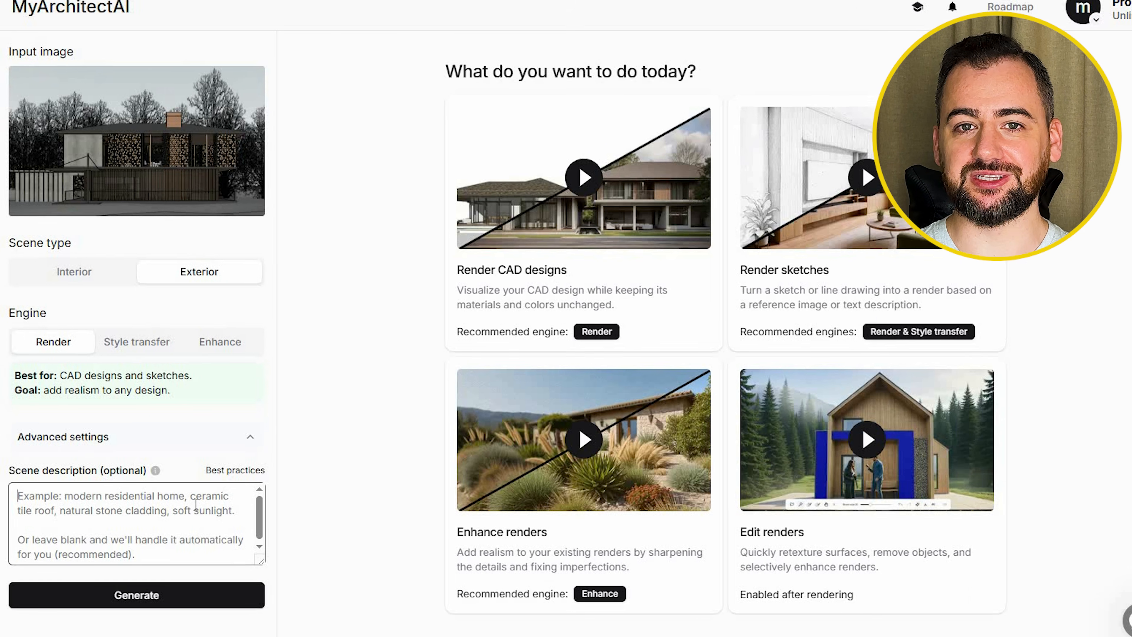
{"action": "type", "text": "Cre"}
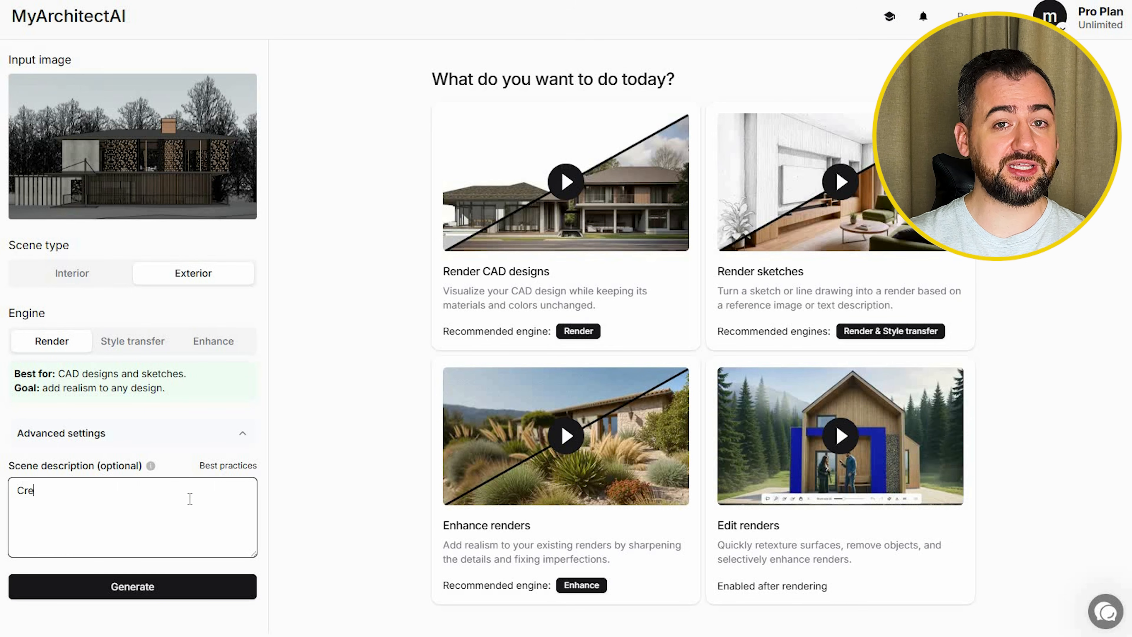
{"action": "type", "text": "ate realistic image in winter setting with rea"}
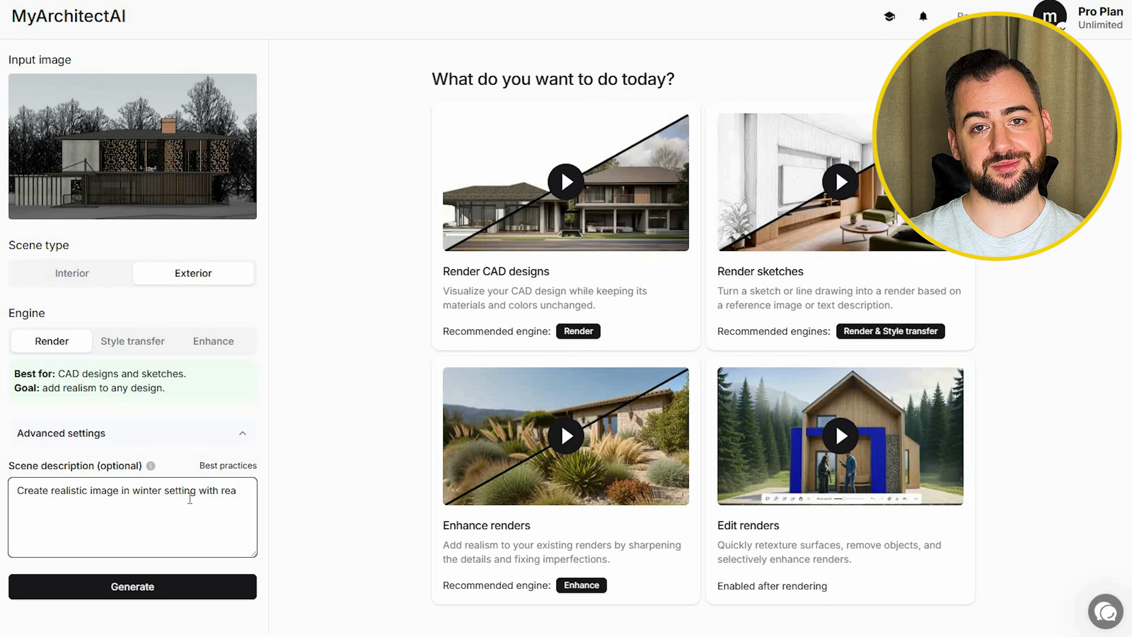
{"action": "type", "text": "tic"}
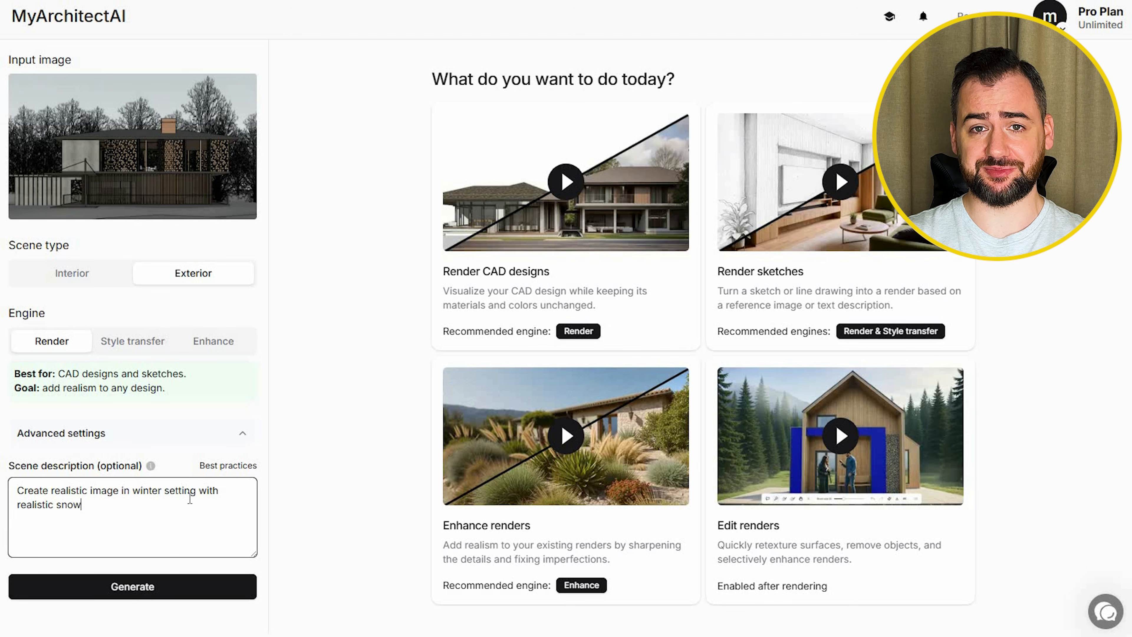
{"action": "type", "text": " snow"}
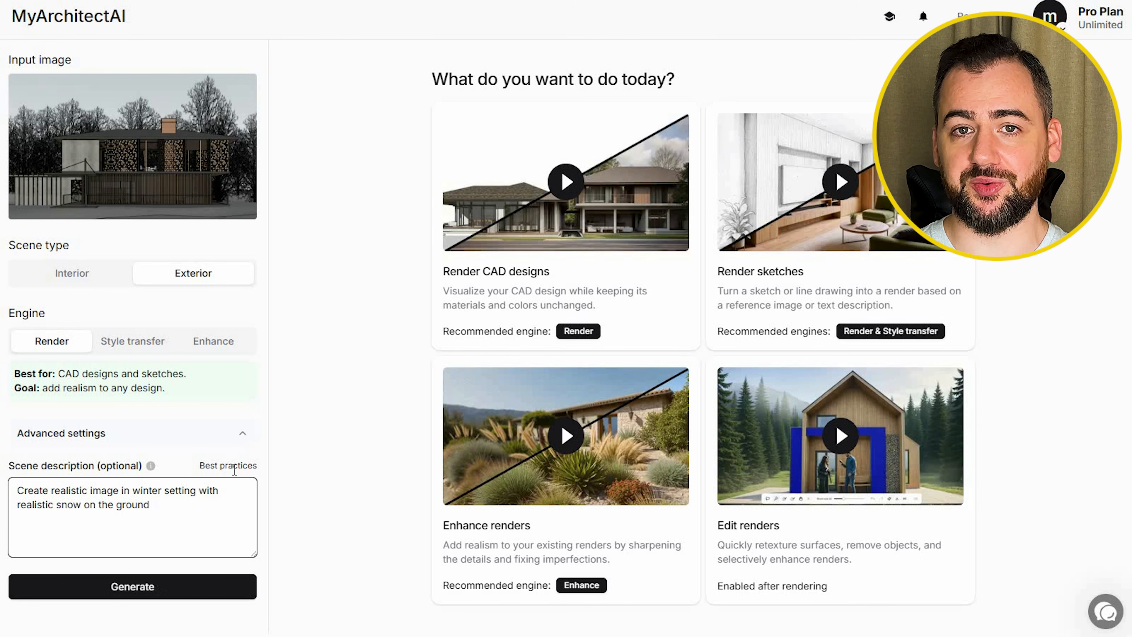
{"action": "left_click", "coordinate": [159, 587]}
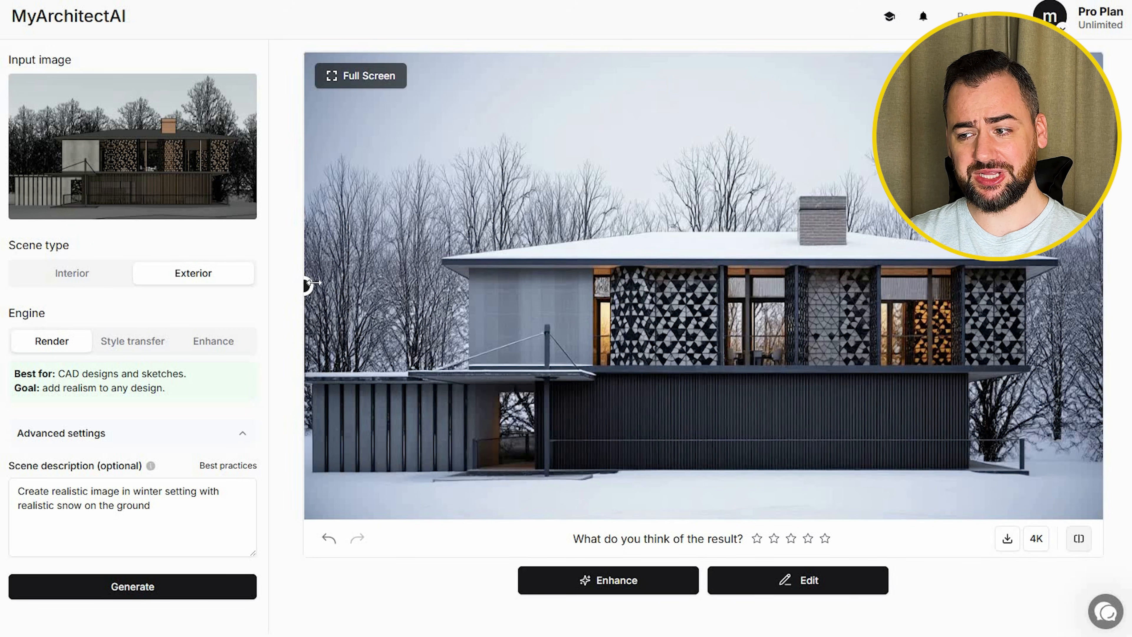
{"action": "left_click_drag", "start_coordinate": [322, 283], "coordinate": [297, 291]}
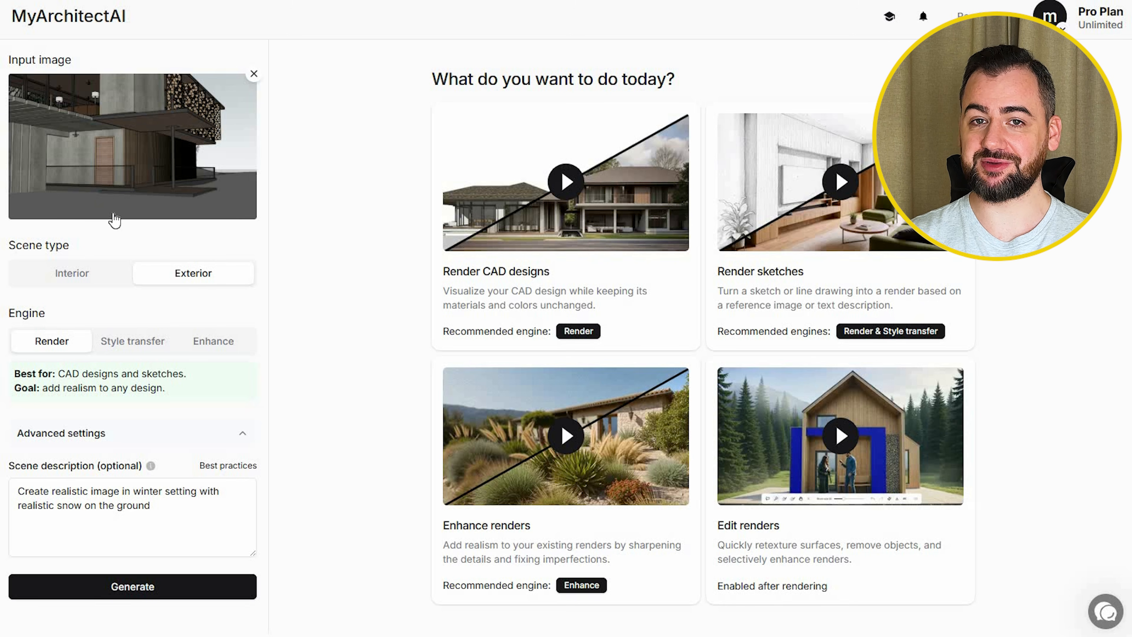
Step: Generate a render of the entrance view with the same winter description and upscale it to 4K
{"action": "left_click", "coordinate": [73, 490]}
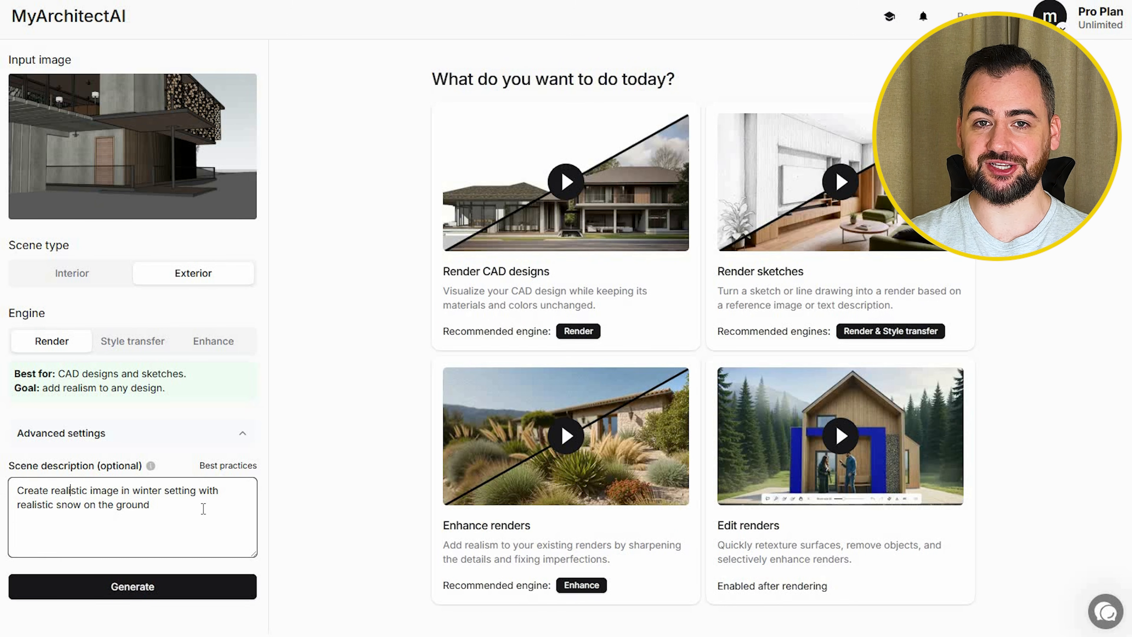
{"action": "left_click", "coordinate": [96, 589]}
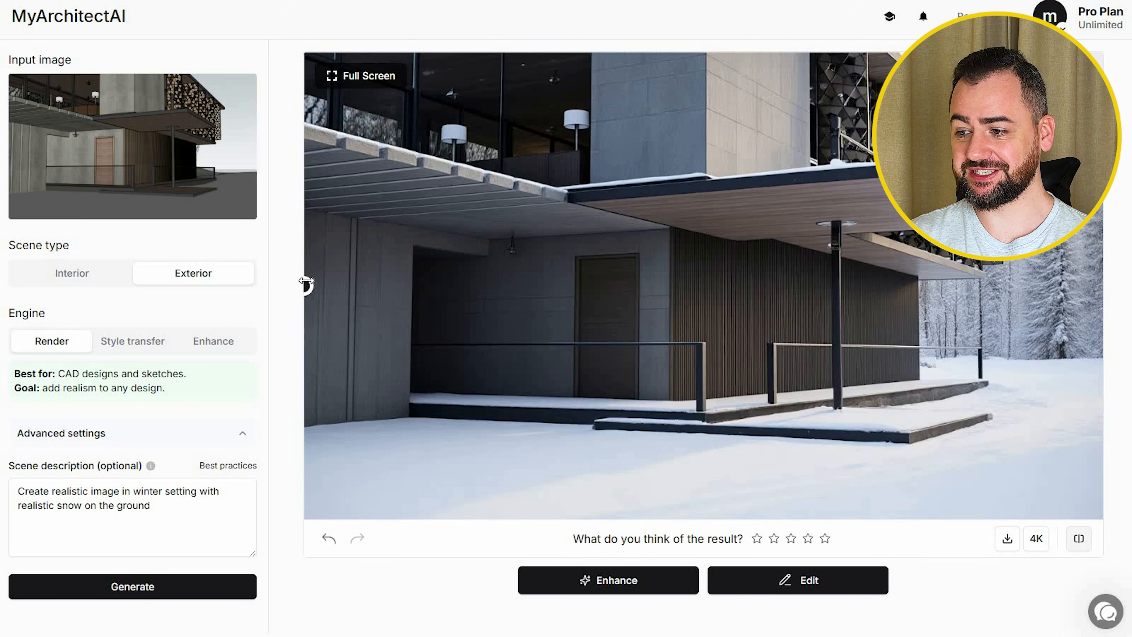
{"action": "left_click_drag", "start_coordinate": [409, 286], "coordinate": [291, 289]}
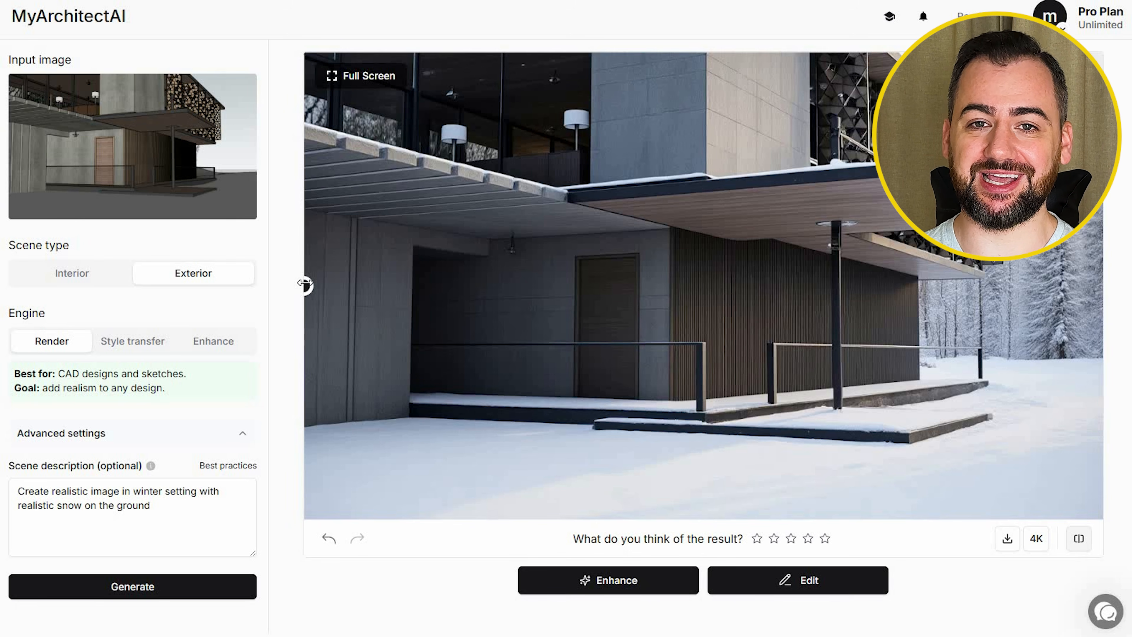
{"action": "left_click", "coordinate": [1035, 538]}
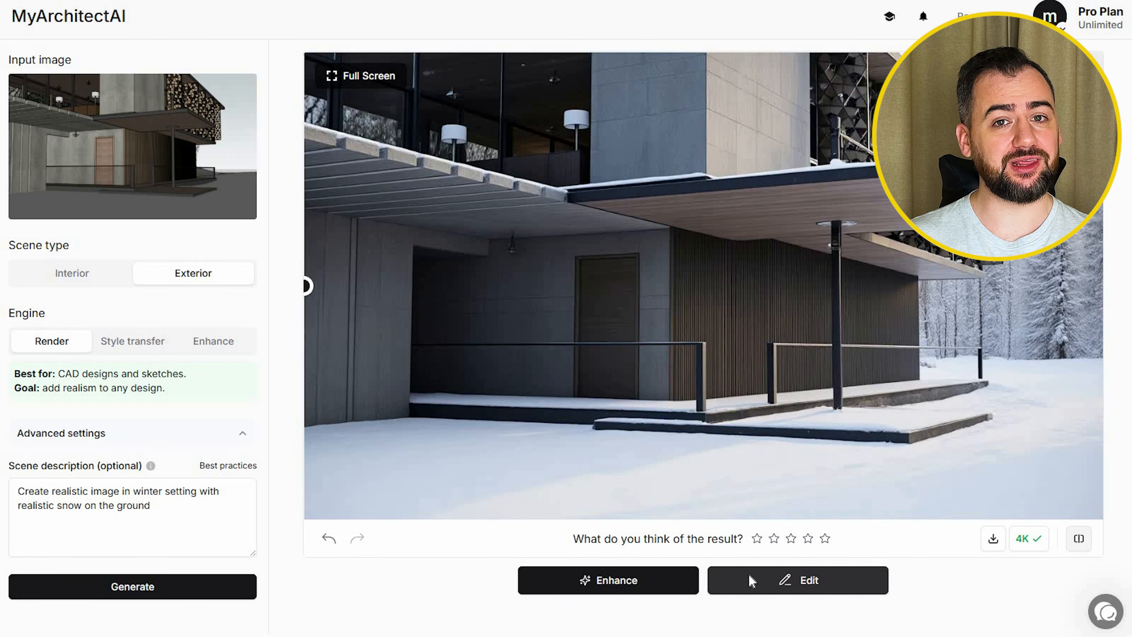
Step: Open the entrance render for editing and enter the add-object prompt "add black jeep in the background" for the snowy area by the trees
{"action": "left_click", "coordinate": [748, 580]}
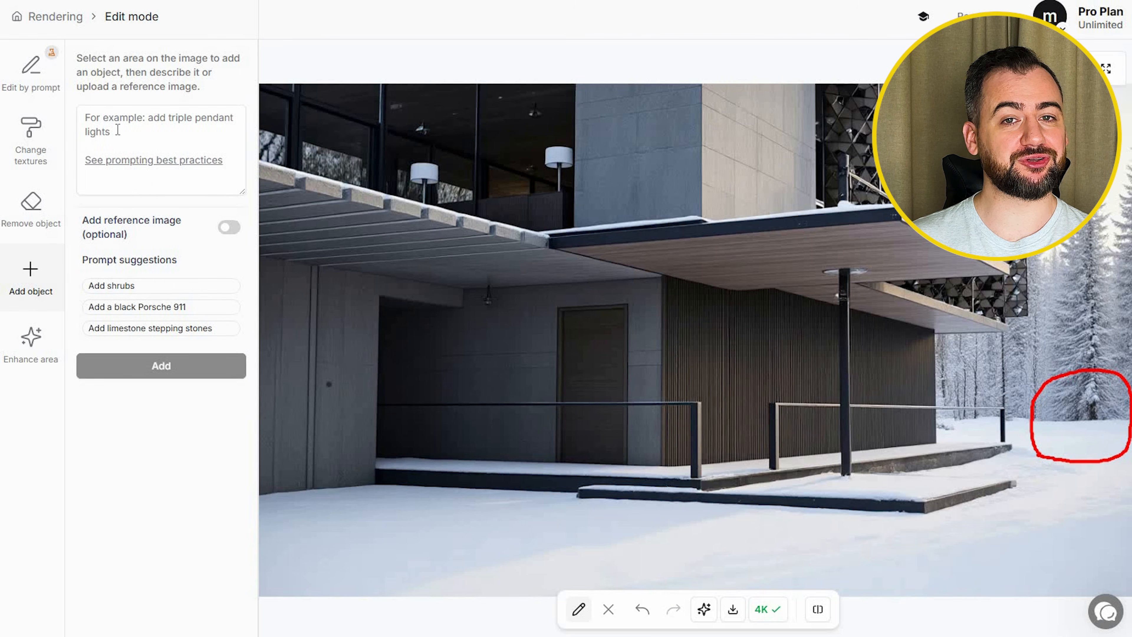
{"action": "left_click", "coordinate": [148, 187]}
{"action": "type", "text": "a"}
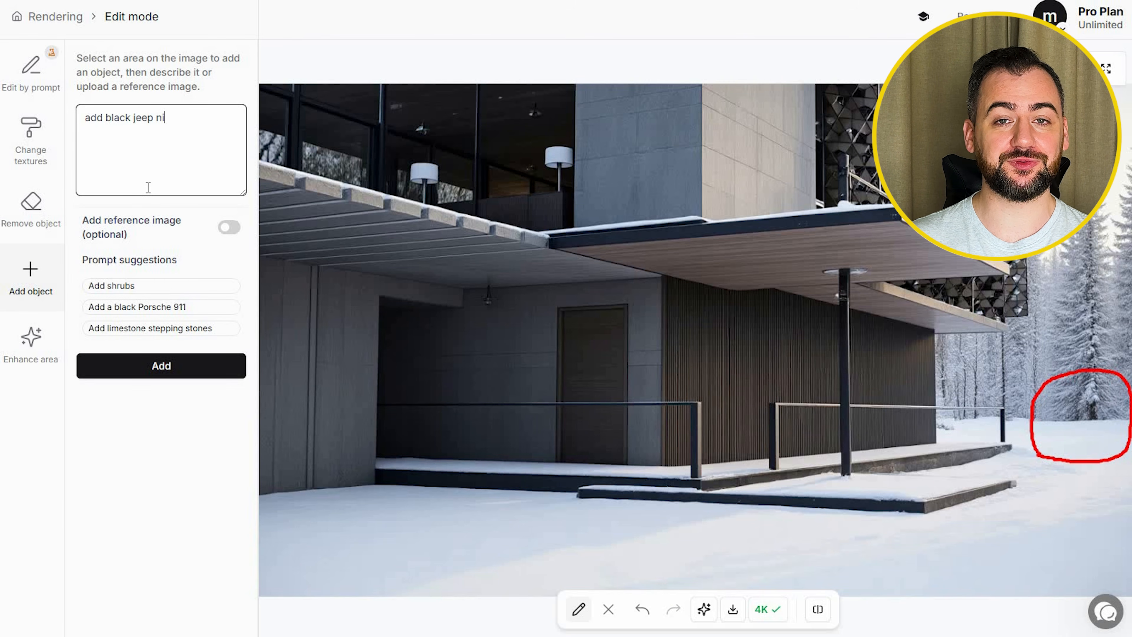
{"action": "type", "text": "dd black jeep in the background"}
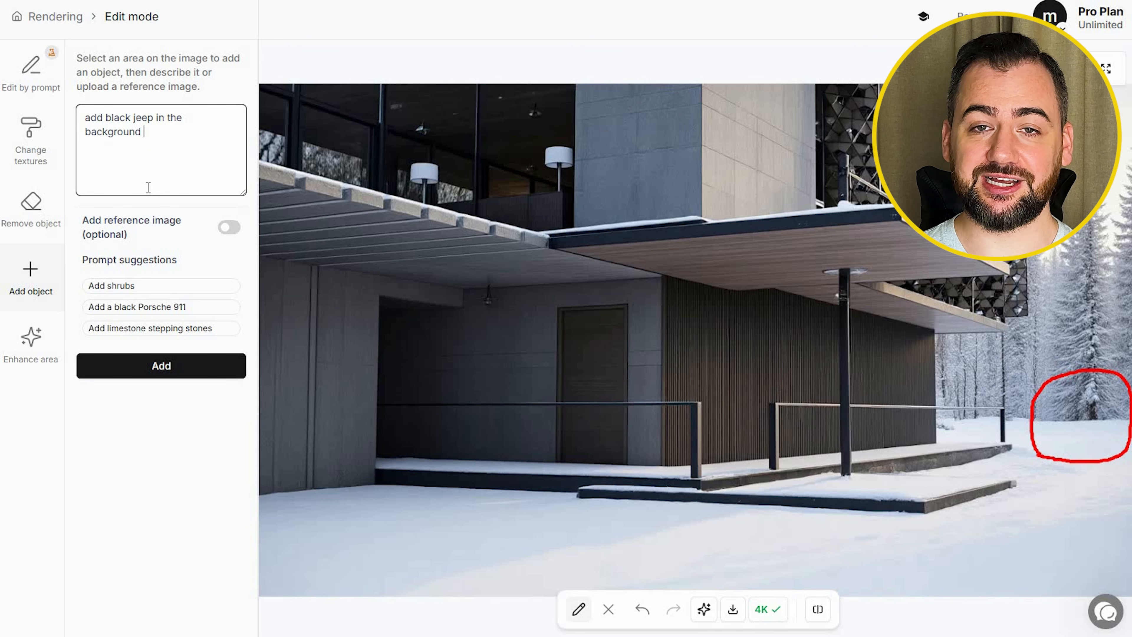
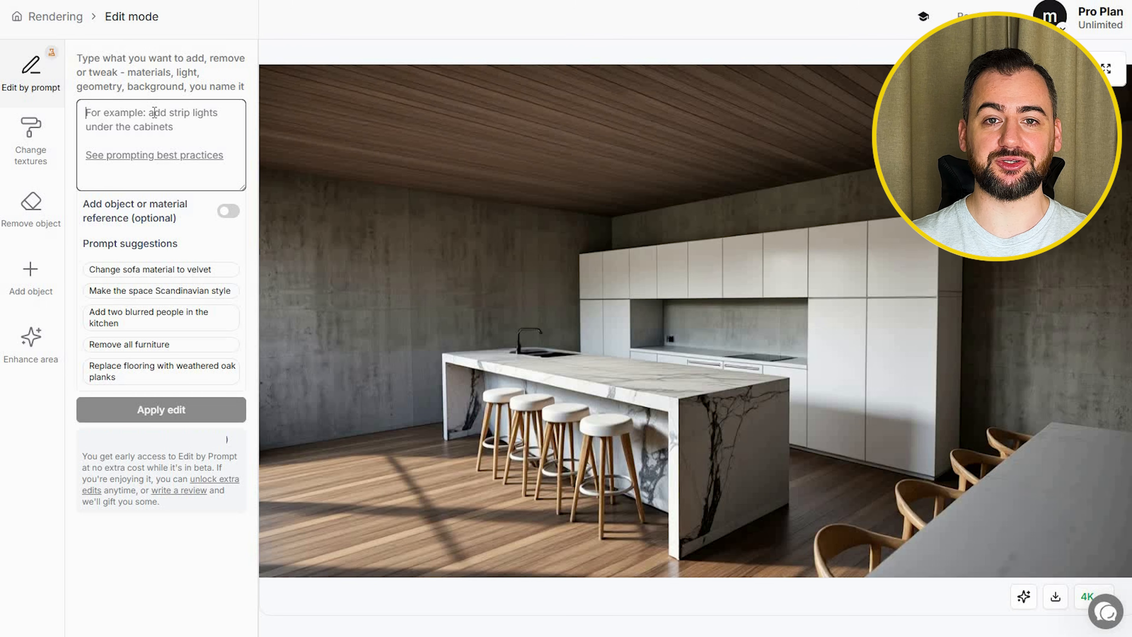
Step: Edit the kitchen render with the prompt "add minimalist painting on the wall on the left"
{"action": "type", "text": "add pait"}
{"action": "key", "text": "BackSpace"}
{"action": "type", "text": "nting on"}
{"action": "key", "text": "BackSpace"}
{"action": "key", "text": "BackSpace"}
{"action": "key", "text": "BackSpace"}
{"action": "key", "text": "BackSpace"}
{"action": "key", "text": "BackSpace"}
{"action": "key", "text": "BackSpace"}
{"action": "key", "text": "BackSpace"}
{"action": "key", "text": "BackSpace"}
{"action": "key", "text": "BackSpace"}
{"action": "key", "text": "BackSpace"}
{"action": "key", "text": "BackSpace"}
{"action": "key", "text": "BackSpace"}
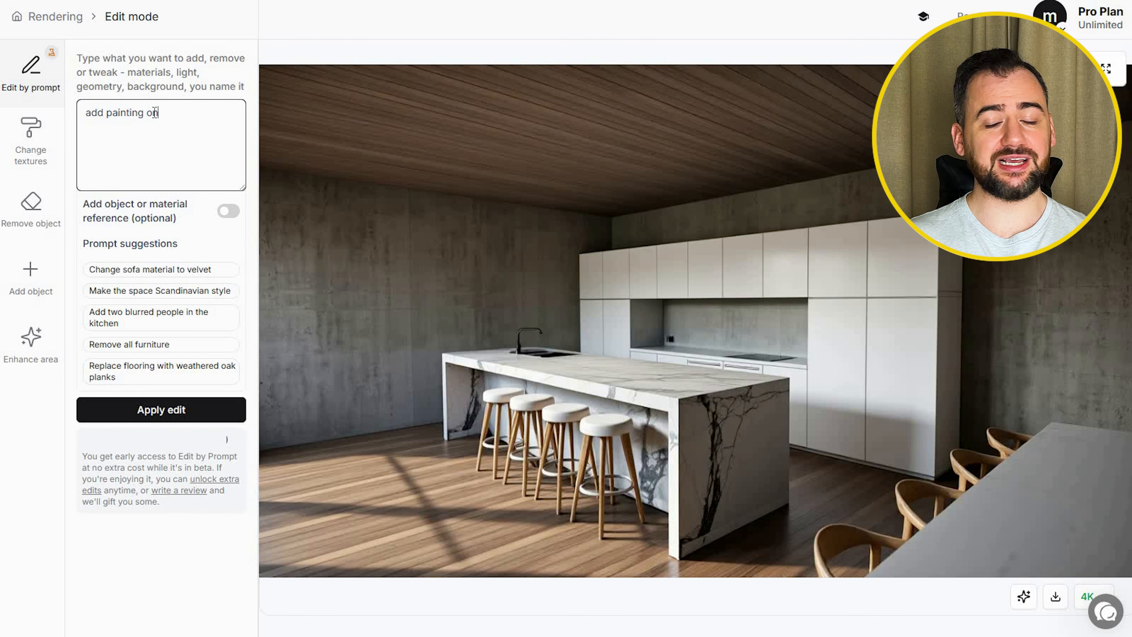
{"action": "type", "text": "minimalist painting"}
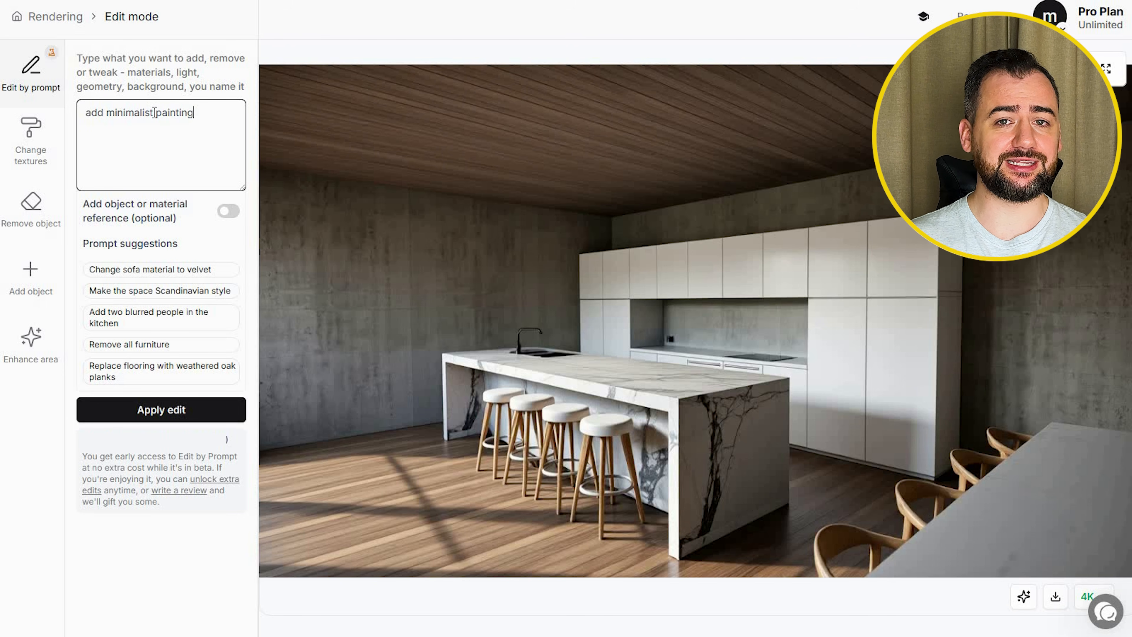
{"action": "type", "text": " on the wall on the left"}
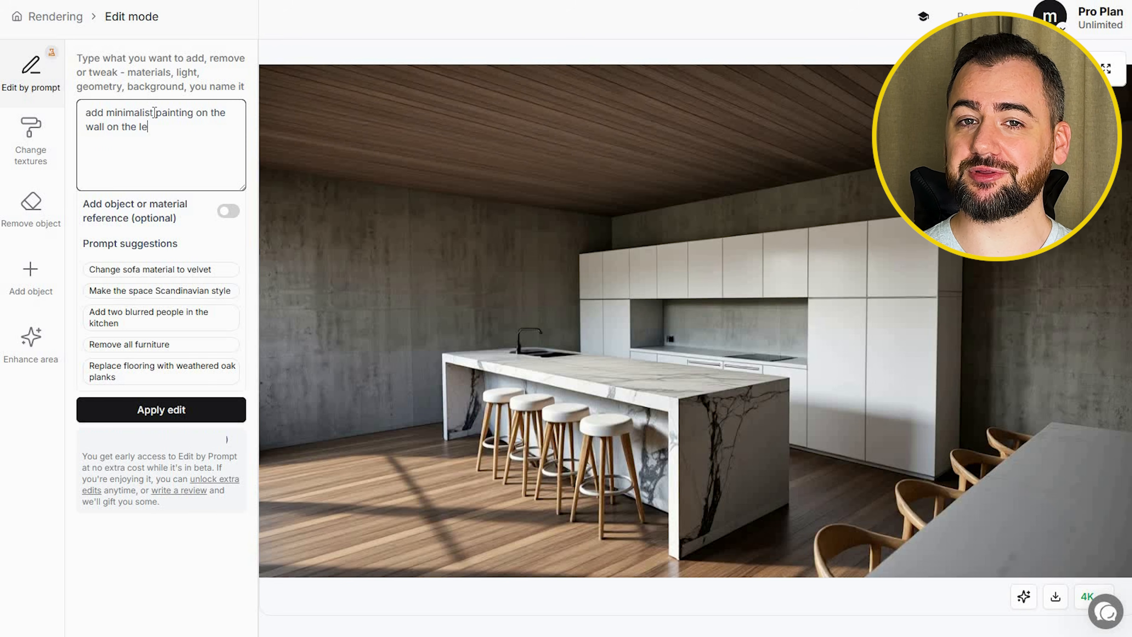
{"action": "left_click", "coordinate": [98, 418]}
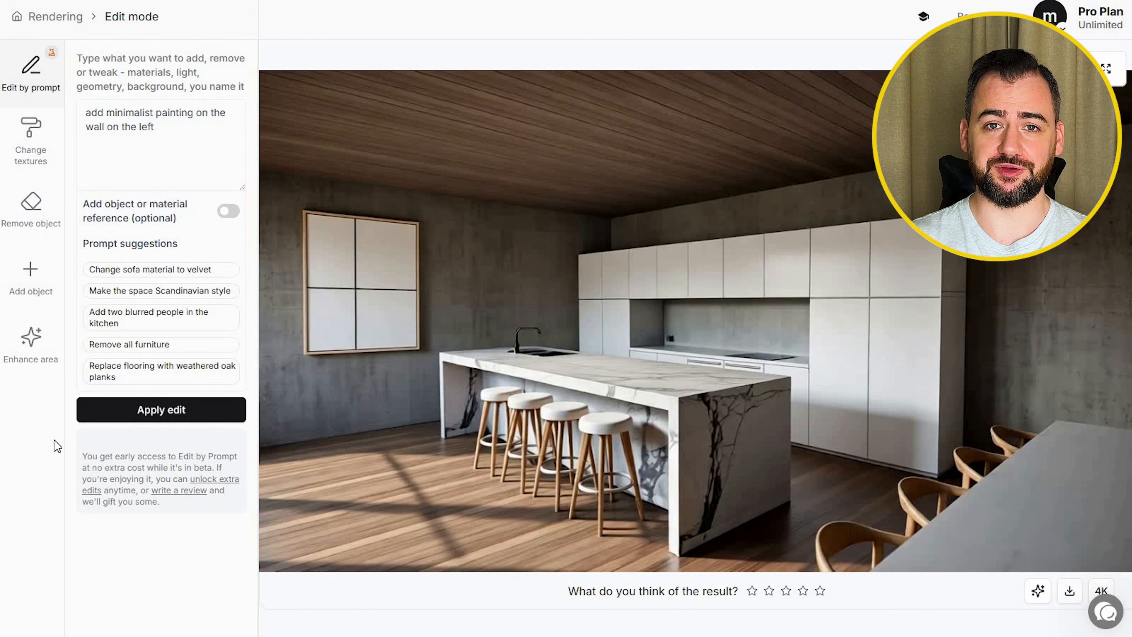
Step: Apply the edit "add one medium potted plant on the right behind the table next to the kitchen" and download the result in 4K
{"action": "left_click_drag", "start_coordinate": [156, 129], "coordinate": [86, 113]}
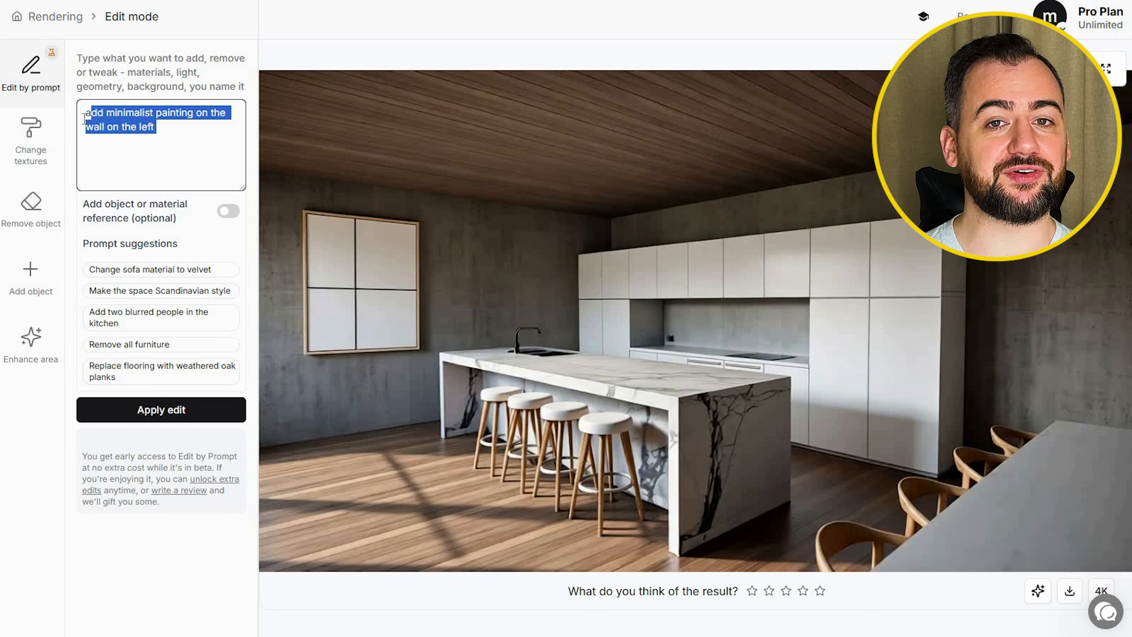
{"action": "type", "text": "add one medium potted plant on the right behind the table next to the kitchen"}
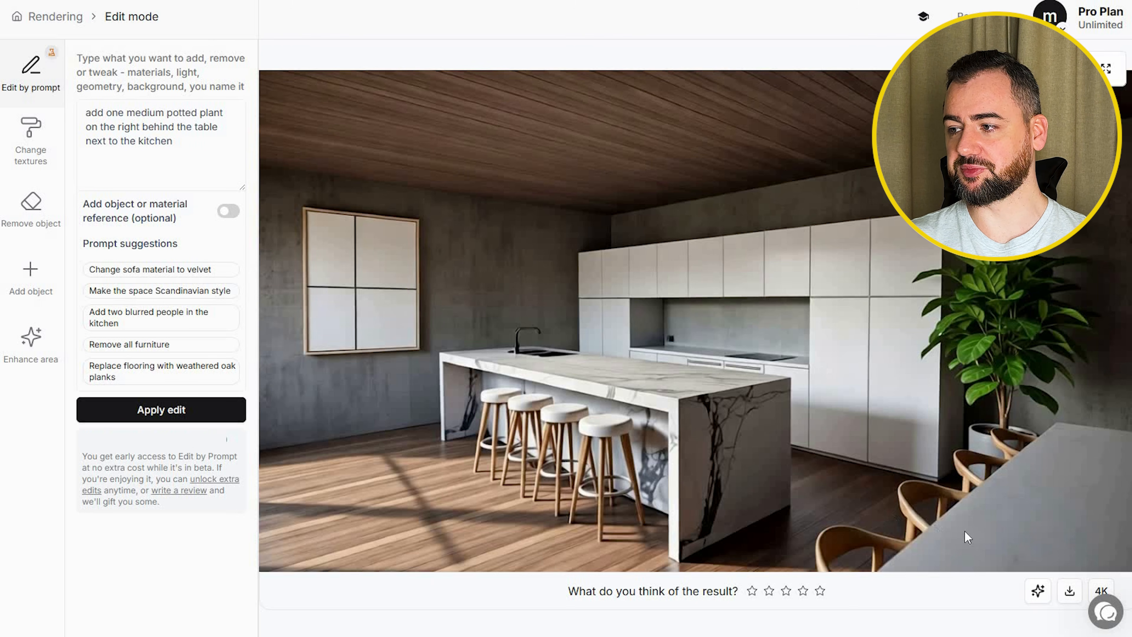
{"action": "left_click", "coordinate": [1101, 591]}
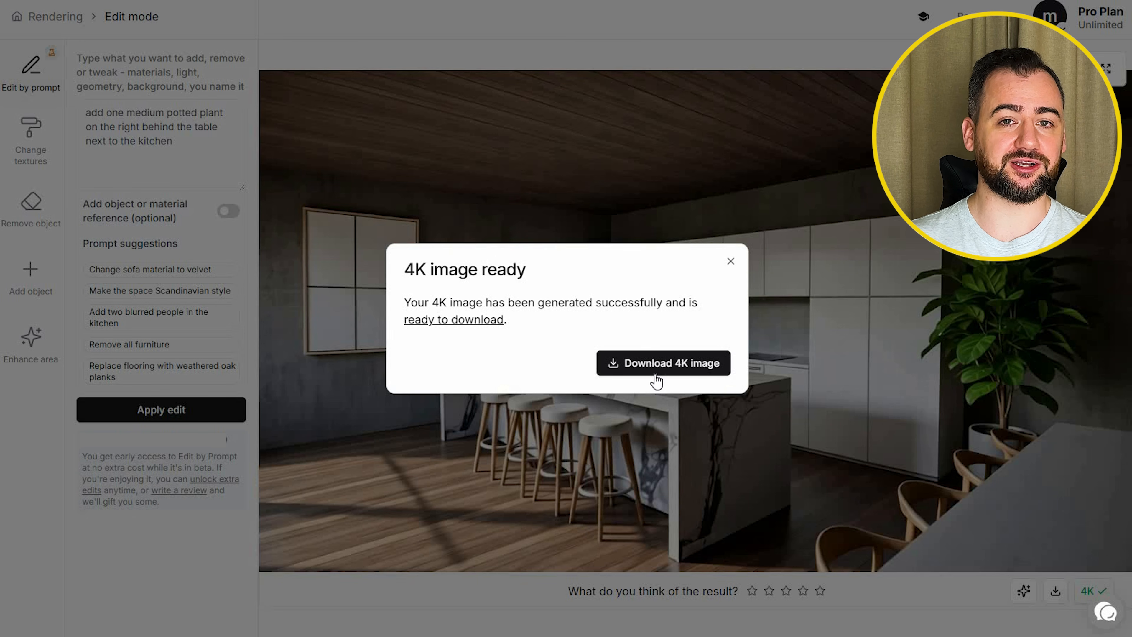
{"action": "left_click", "coordinate": [653, 360]}
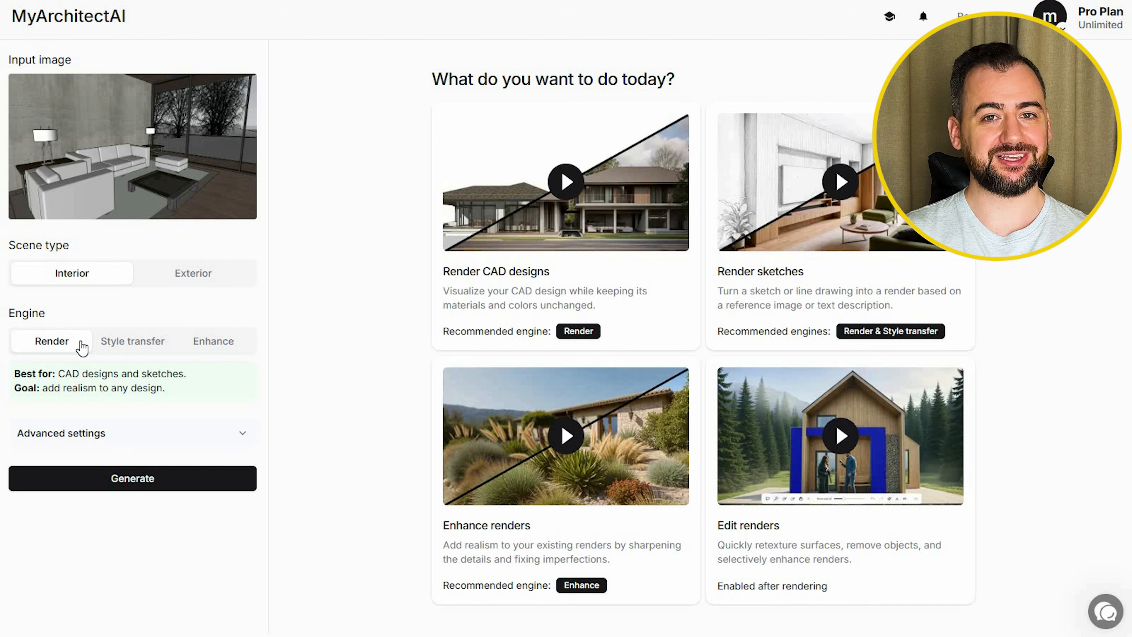
Step: Render the living room with "Create realistic image in winter setting outside with realistic snow on the ground" and compare it with the input
{"action": "left_click", "coordinate": [239, 439]}
{"action": "left_click", "coordinate": [32, 493]}
{"action": "type", "text": "Create realistic image in winter setting outside with realistic snow on the ground"}
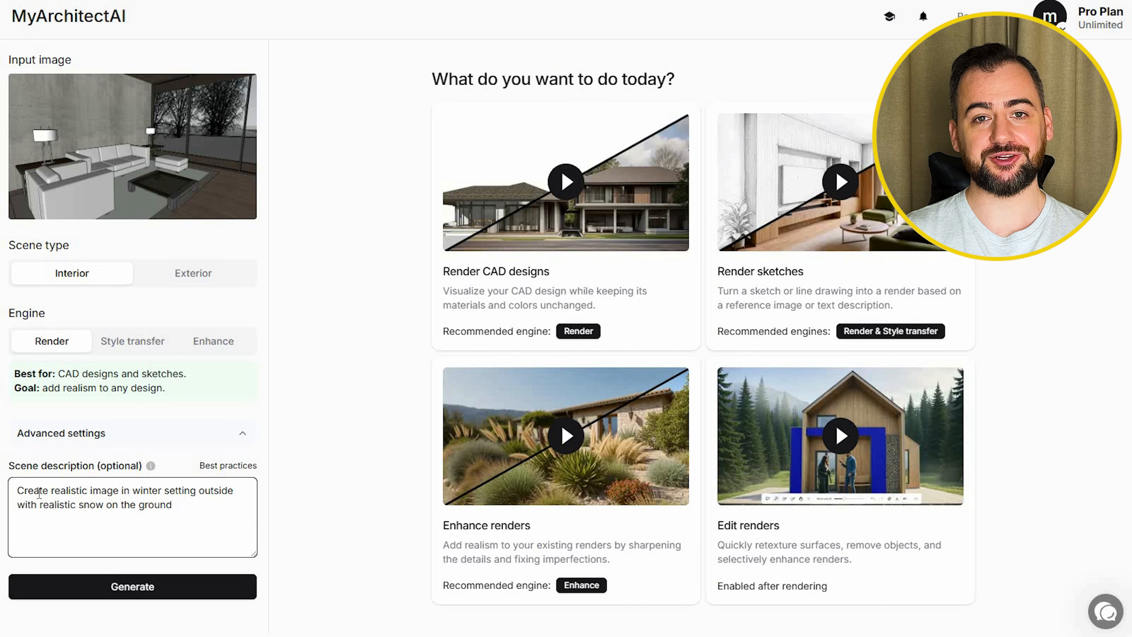
{"action": "left_click", "coordinate": [147, 593]}
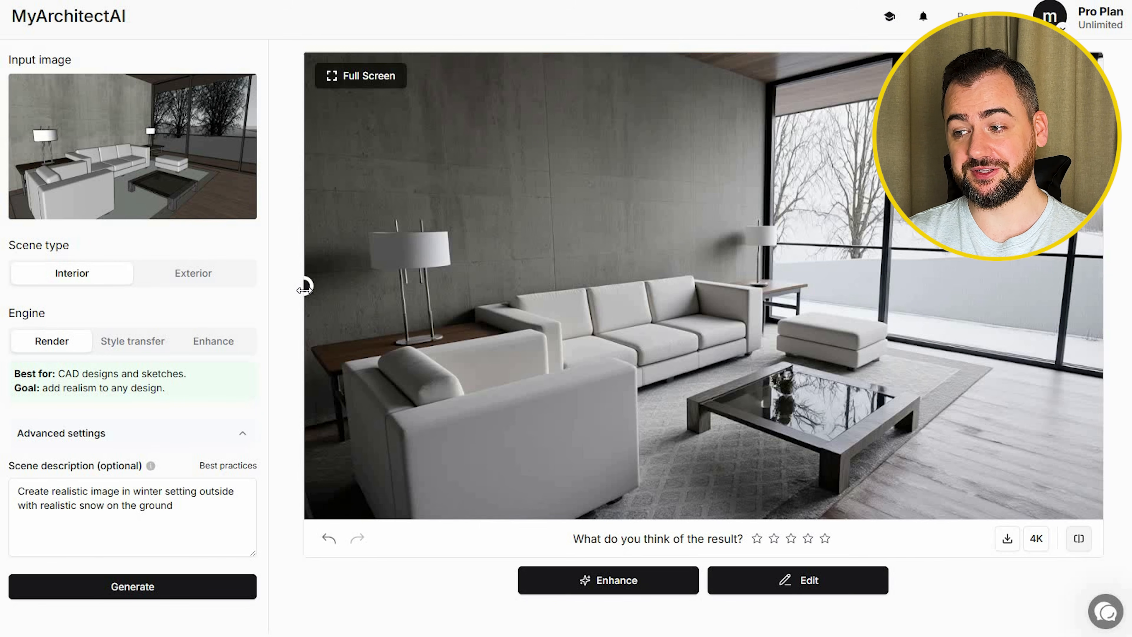
{"action": "left_click_drag", "start_coordinate": [305, 291], "coordinate": [239, 284]}
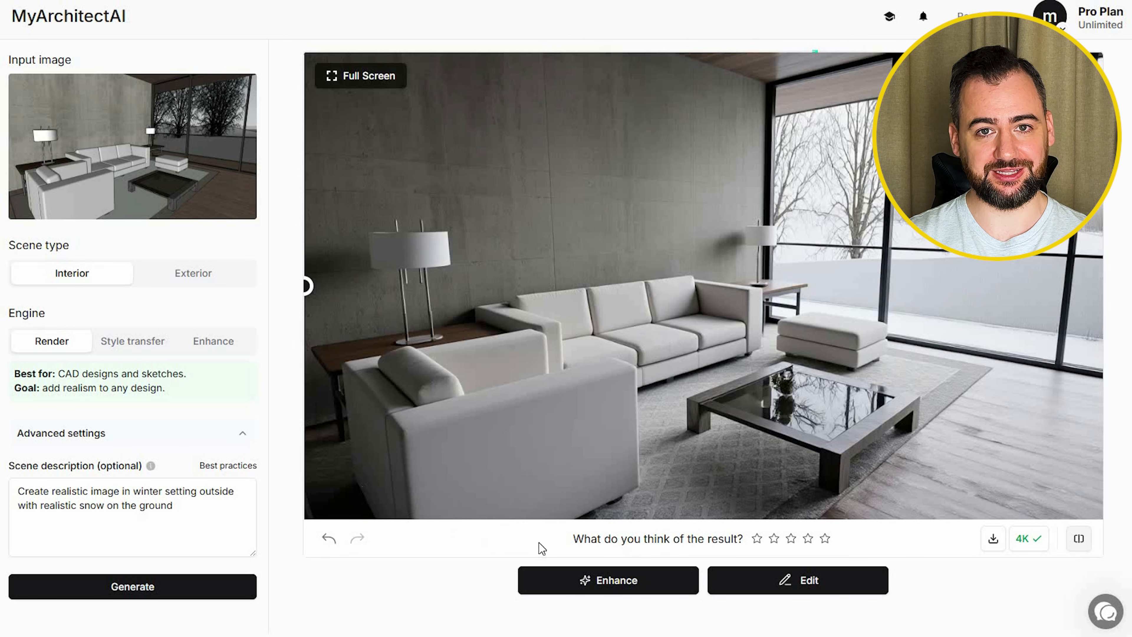
Step: Edit the living room render with the prompt "add minimalistic painting above the sofa on the back wall" and upscale it to 4K
{"action": "left_click", "coordinate": [758, 580]}
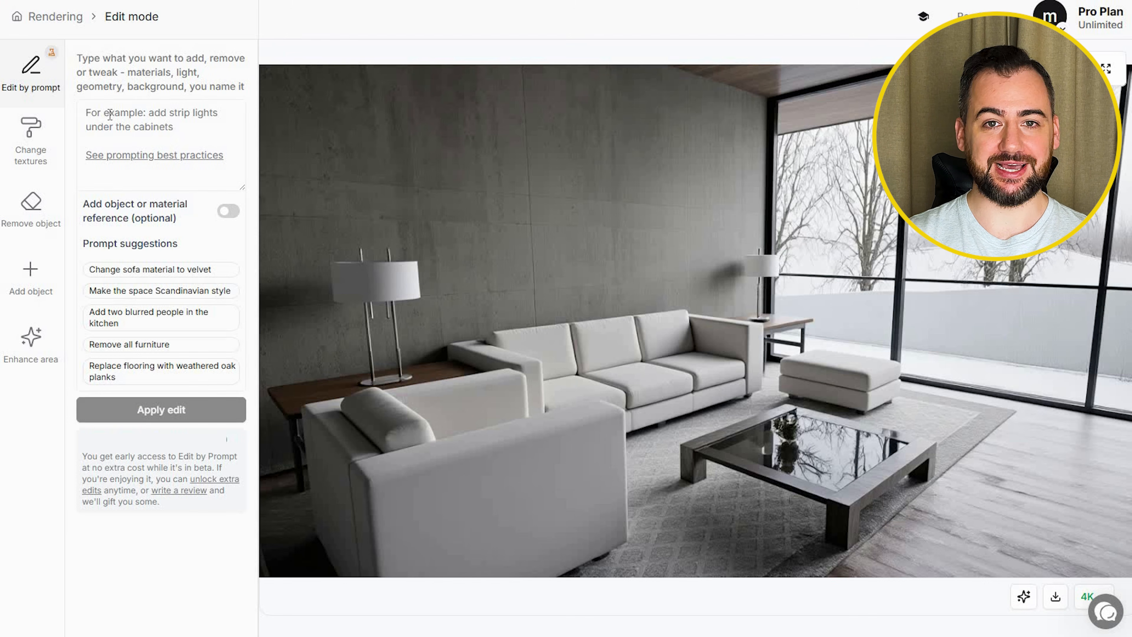
{"action": "left_click", "coordinate": [142, 118]}
{"action": "type", "text": "add minimalistic painting above the sofa on the back wall"}
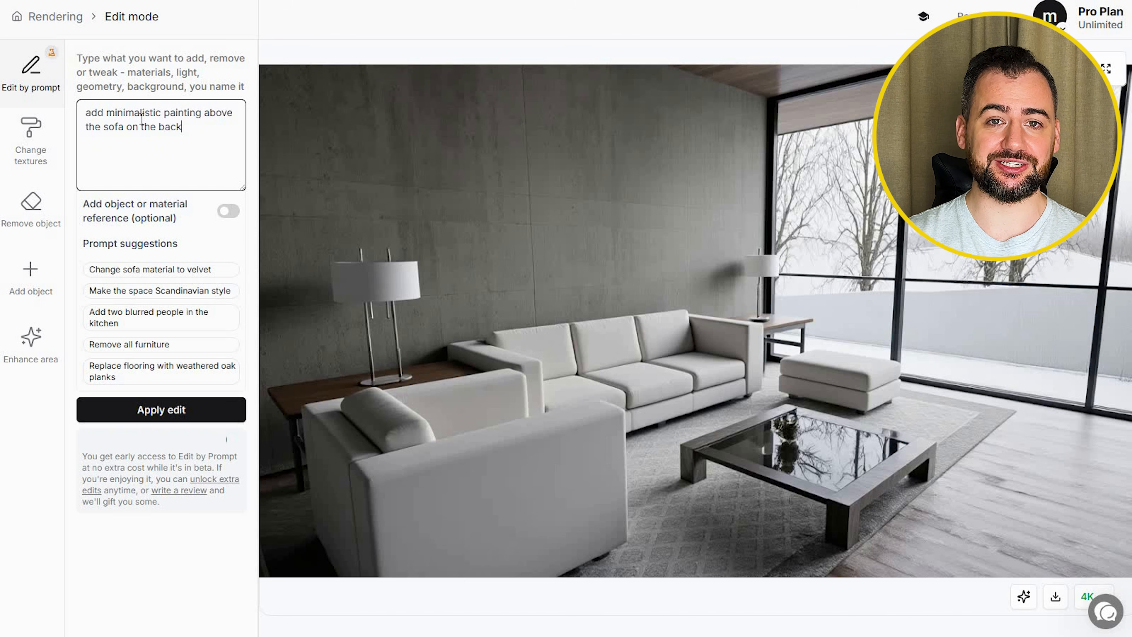
{"action": "left_click", "coordinate": [161, 406]}
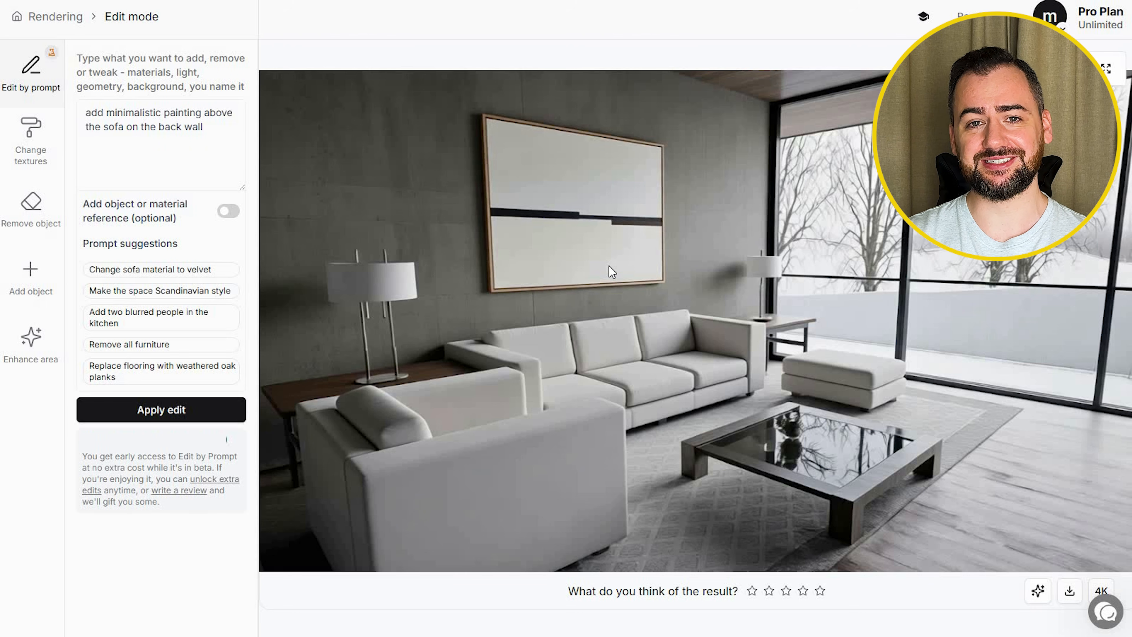
{"action": "left_click", "coordinate": [1101, 591]}
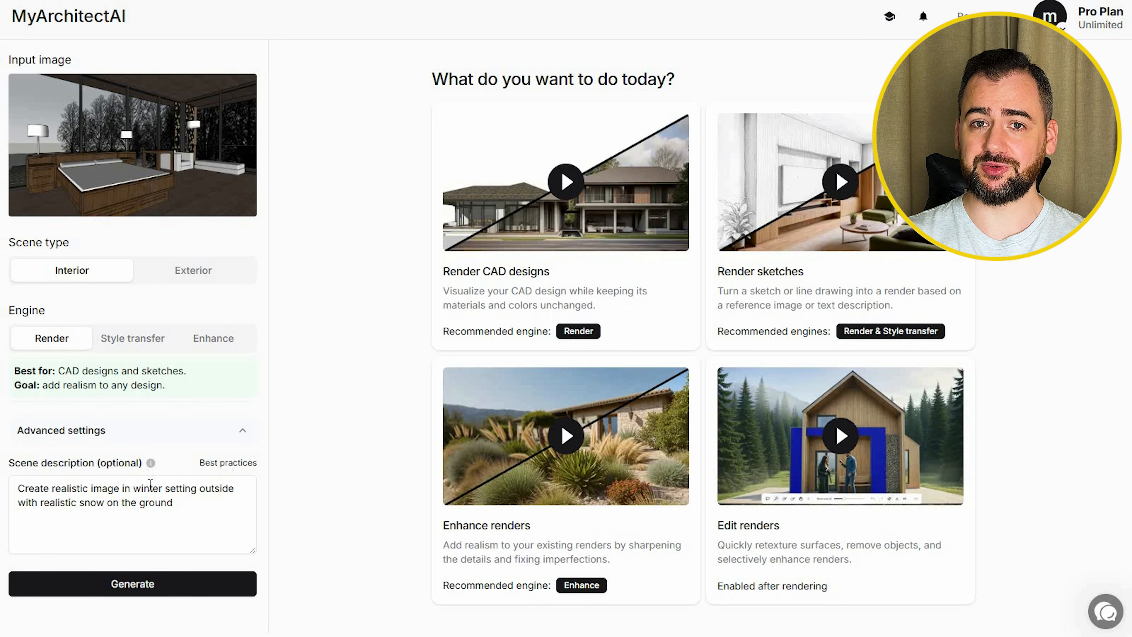
Step: Generate a render of the bedroom view with the existing winter snow description and compare it with the input
{"action": "left_click", "coordinate": [151, 586]}
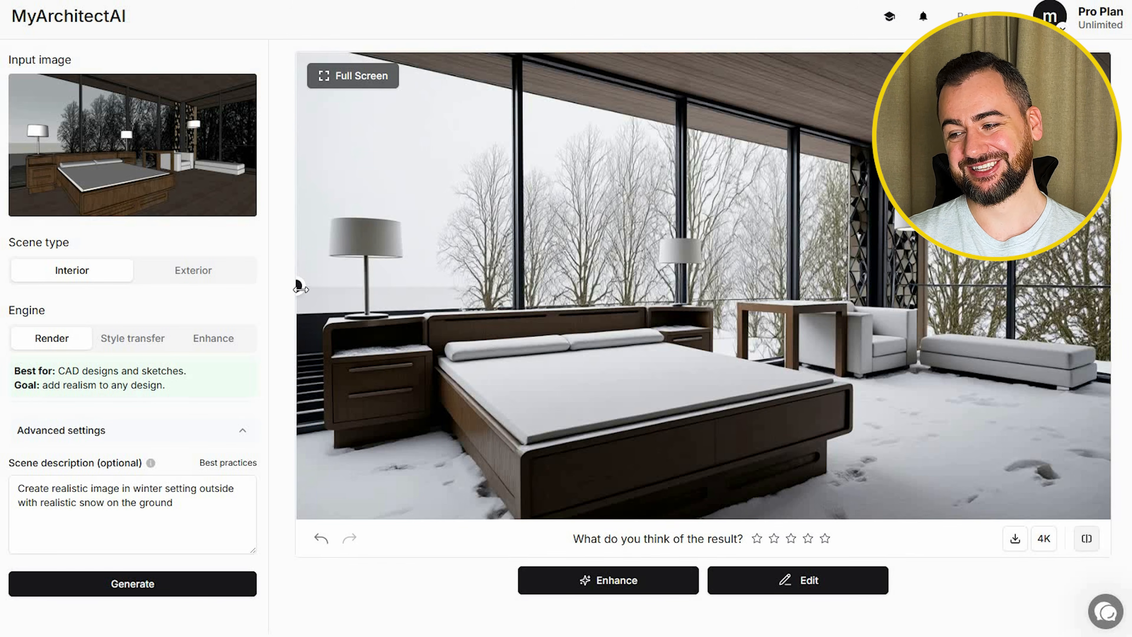
{"action": "left_click_drag", "start_coordinate": [301, 290], "coordinate": [239, 314]}
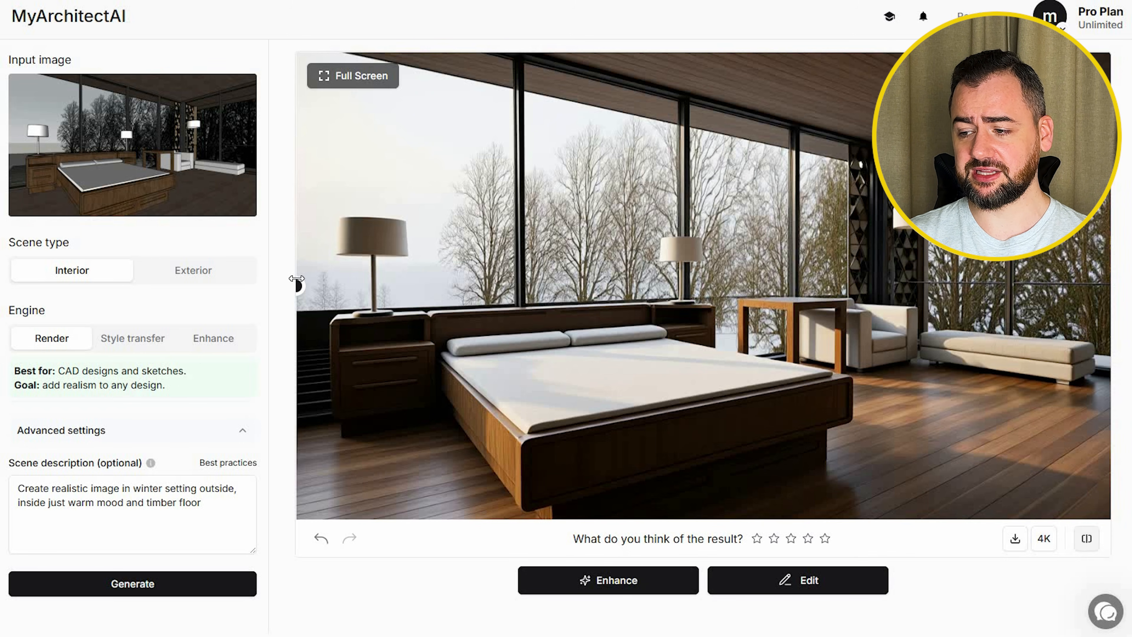
Step: Compare the bedroom render with warm mood and timber floor against its CAD input image
{"action": "left_click", "coordinate": [990, 313]}
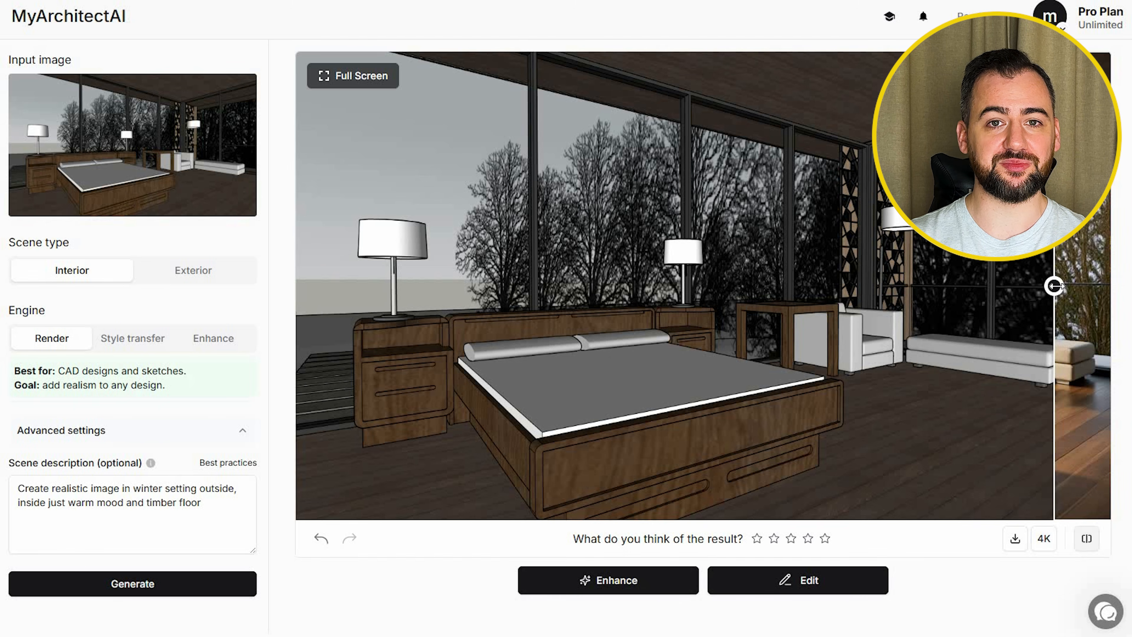
{"action": "left_click_drag", "start_coordinate": [1045, 288], "coordinate": [295, 293]}
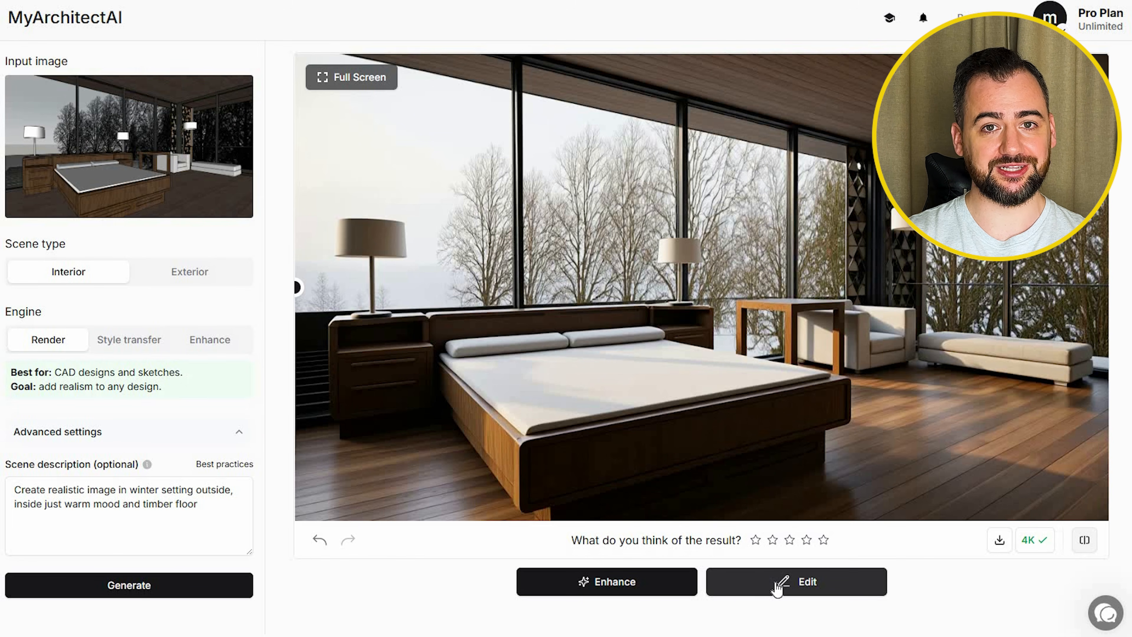
Step: Open the bedroom render for area enhancement and outline the trees seen through the windows behind the bed with the lasso
{"action": "left_click", "coordinate": [774, 582]}
{"action": "left_click", "coordinate": [24, 350]}
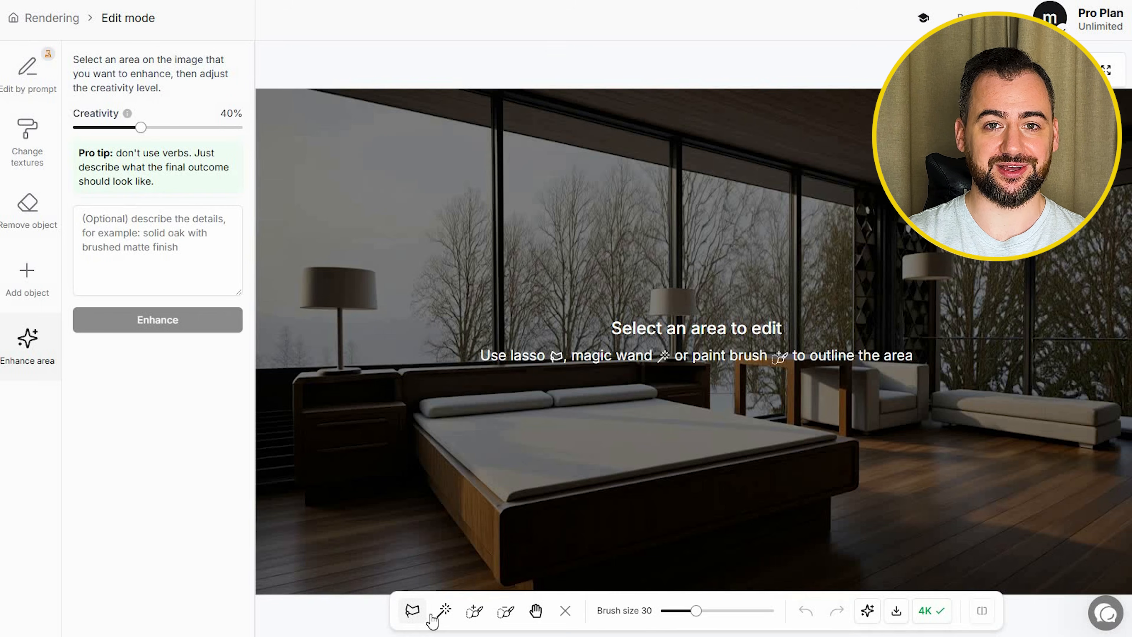
{"action": "left_click", "coordinate": [426, 364]}
{"action": "left_click", "coordinate": [424, 215]}
{"action": "left_click", "coordinate": [574, 152]}
{"action": "left_click", "coordinate": [848, 205]}
{"action": "left_click", "coordinate": [849, 345]}
{"action": "left_click", "coordinate": [736, 352]}
{"action": "left_click", "coordinate": [730, 379]}
{"action": "left_click", "coordinate": [522, 363]}
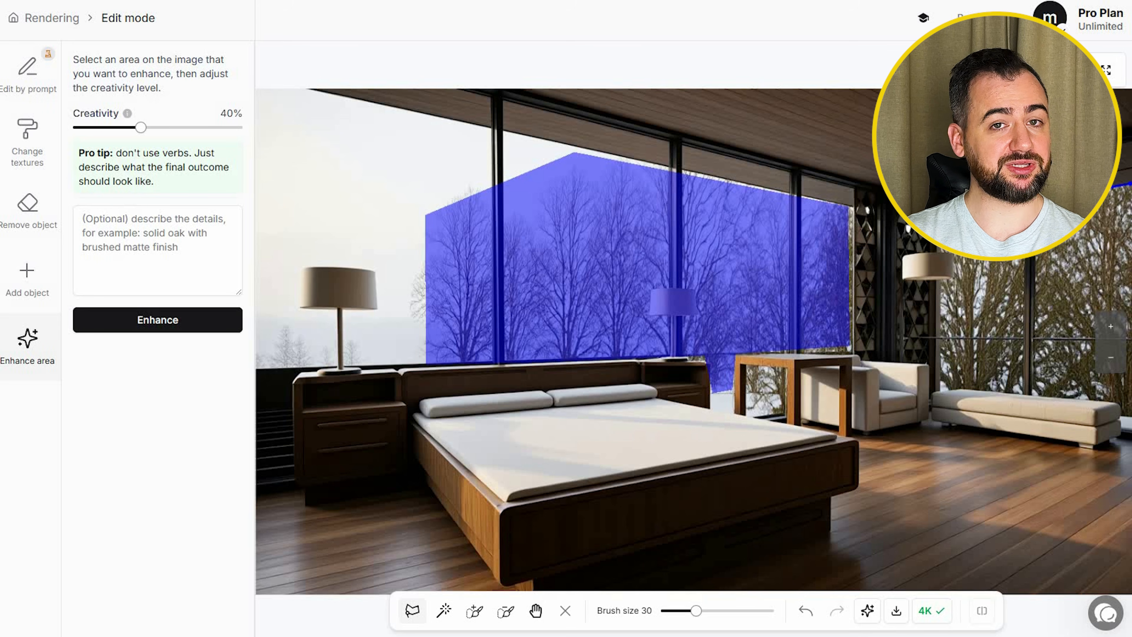
Step: Add the trees seen through the windows behind the bench to the lasso selection
{"action": "left_click", "coordinate": [1131, 183]}
{"action": "left_click", "coordinate": [1130, 408]}
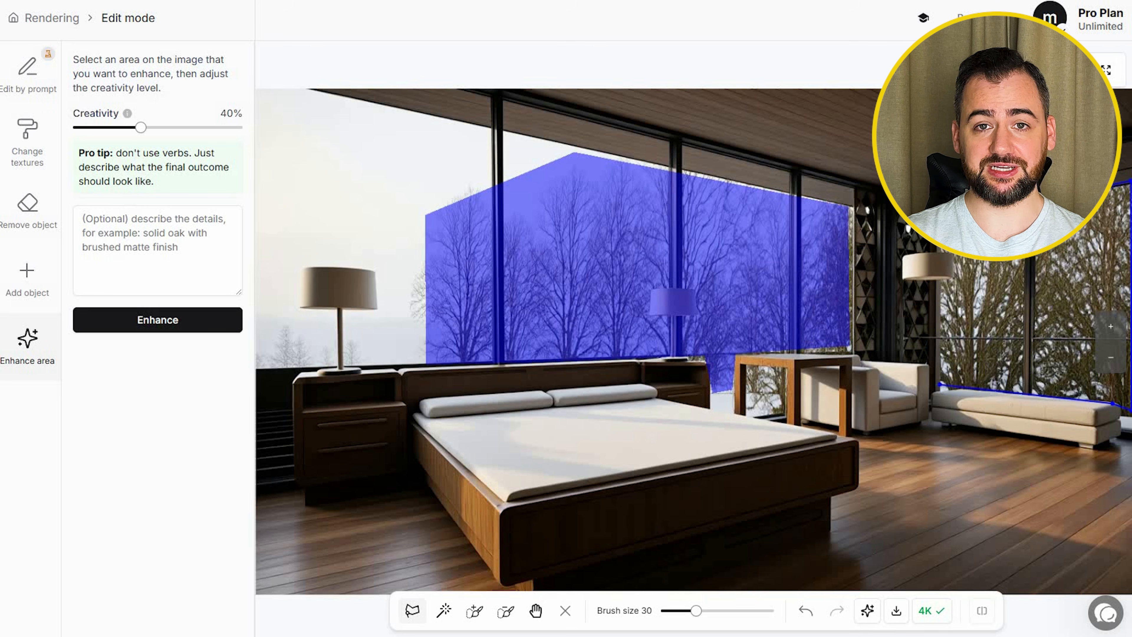
{"action": "left_click", "coordinate": [941, 389]}
{"action": "left_click", "coordinate": [941, 226]}
Step: Enhance the selected window areas with the description "winter trees in the background to be covered in snow and be realistic"
{"action": "left_click", "coordinate": [151, 269]}
{"action": "type", "text": "winter trees in the backgrou"}
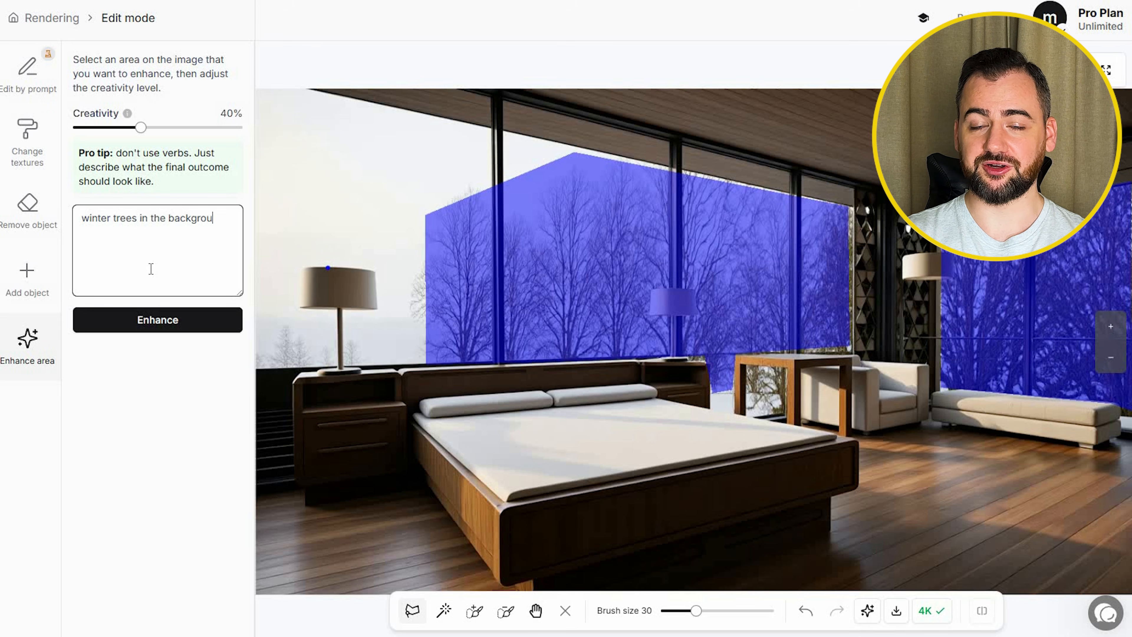
{"action": "type", "text": "nd to be covered in snow and be realistic"}
{"action": "left_click", "coordinate": [152, 320]}
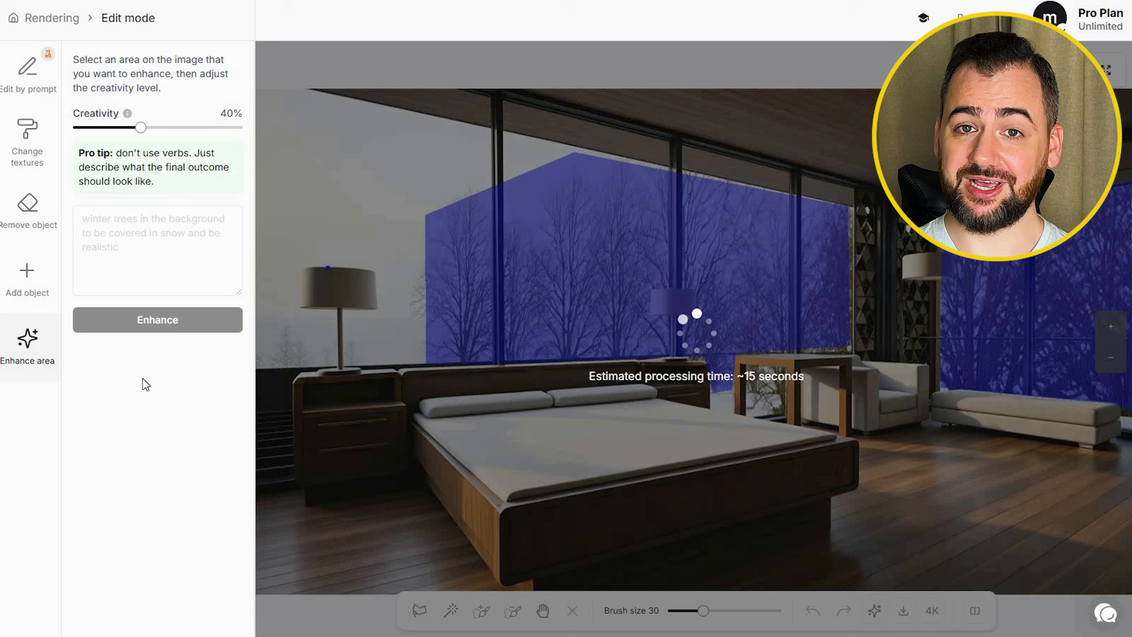